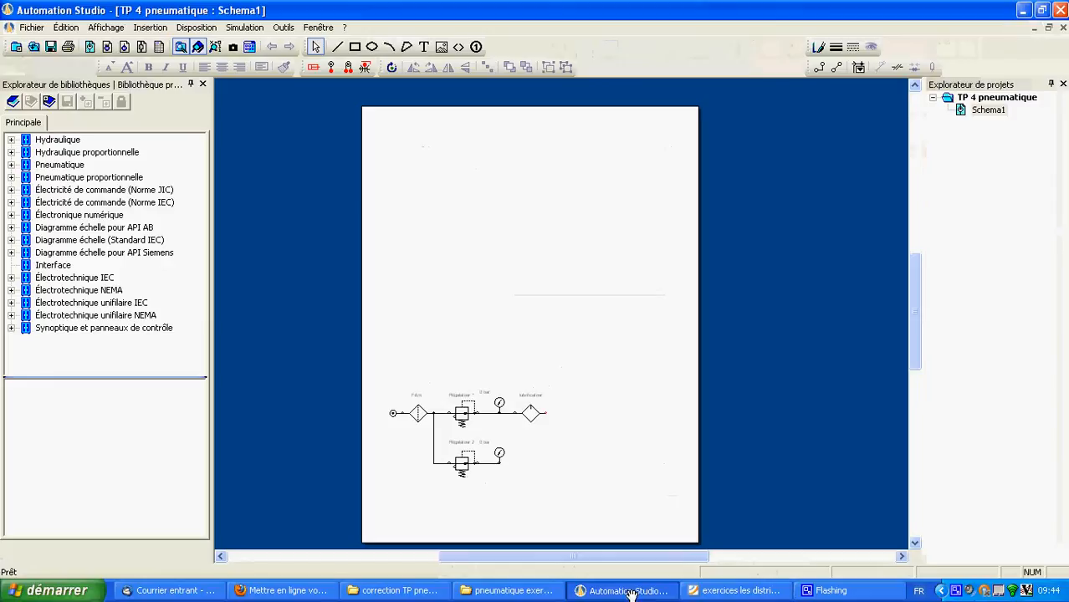
Place a pneumatic double-acting cylinder (Vérin double effet) from the configurable double-acting actuators near the upper right of the schematic page
left_click(11, 165)
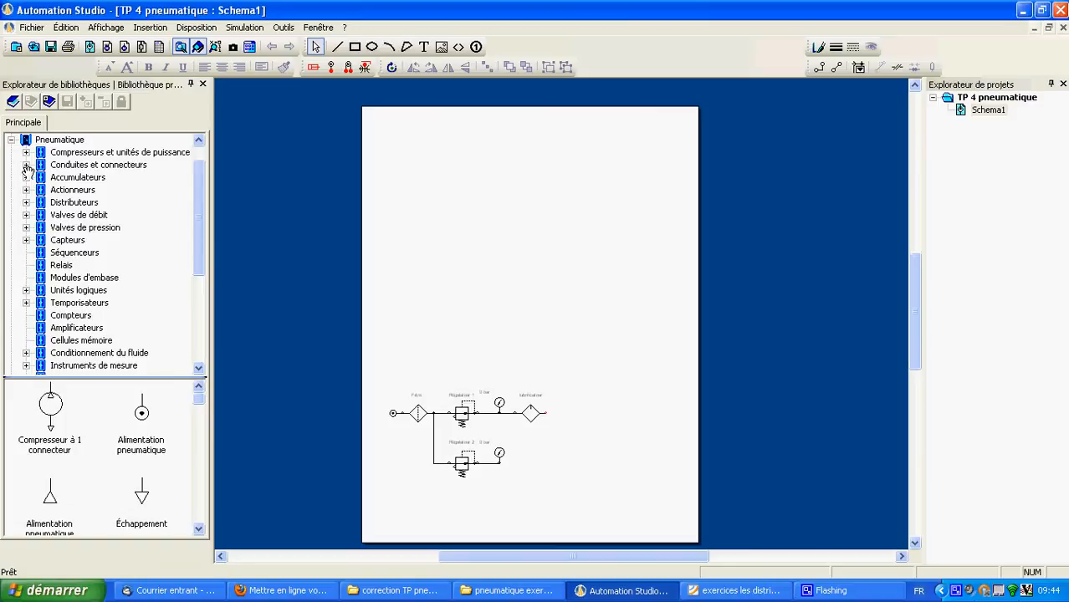
left_click(26, 190)
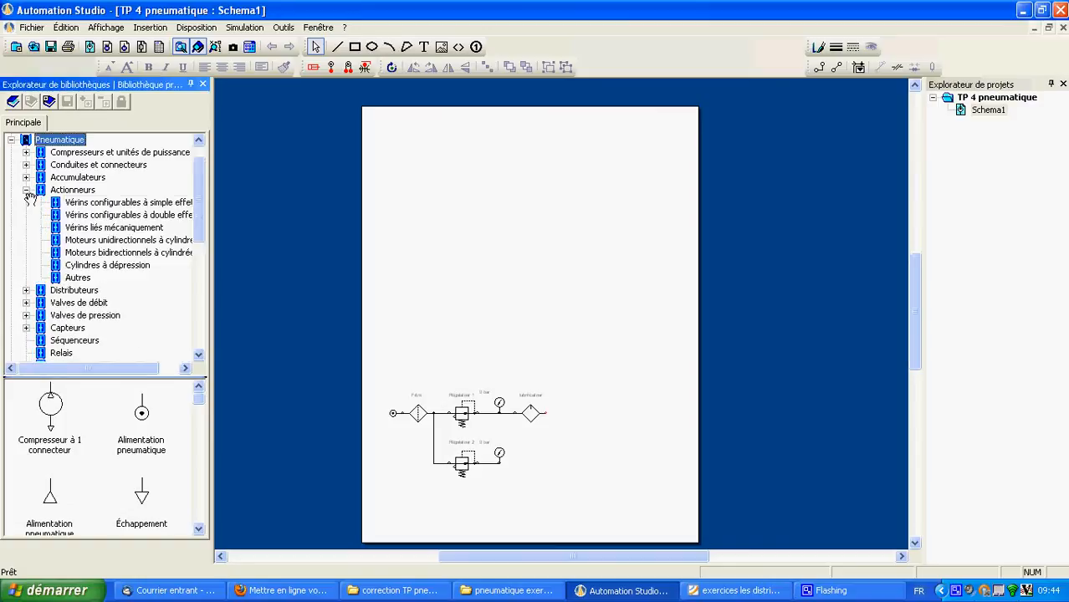
left_click(73, 216)
left_click_drag(62, 406, 595, 176)
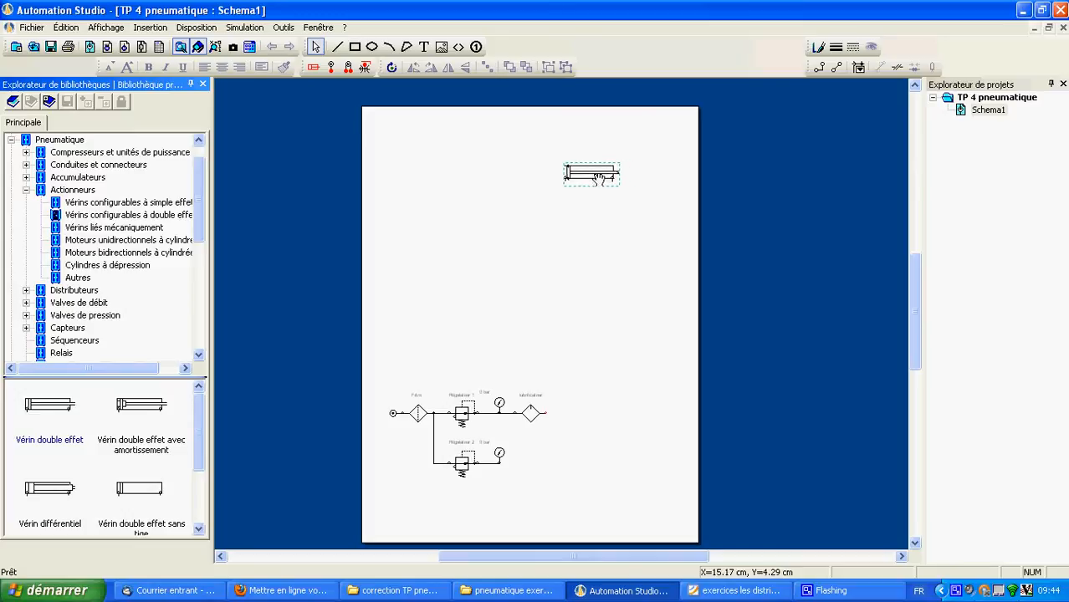
left_click(602, 251)
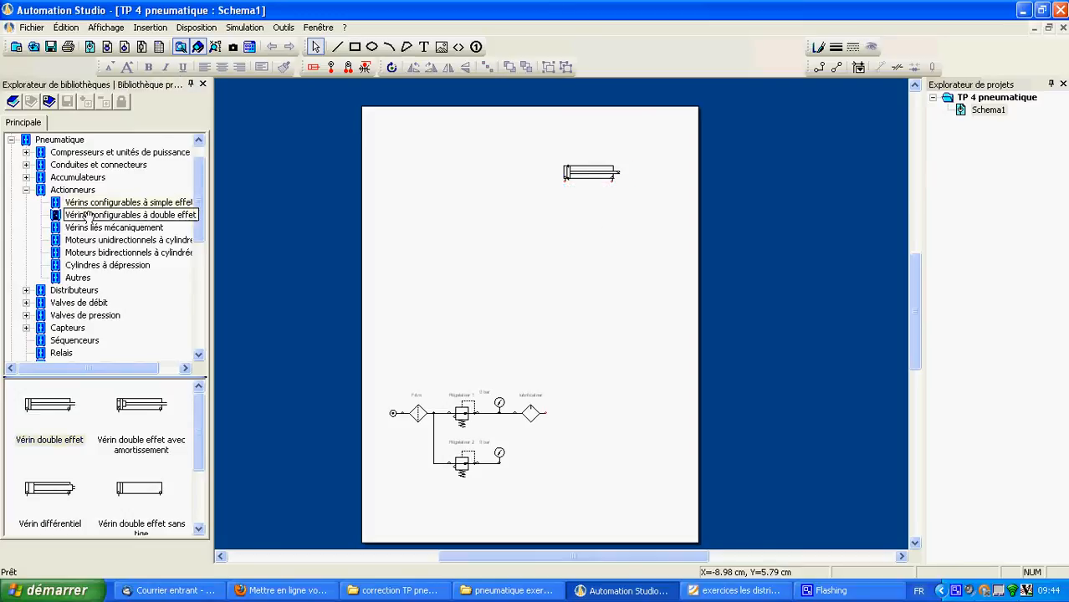
Place a solenoid-operated, spring-return 5/2 directional valve (Distributeur 5/2 NF) below the cylinder
left_click(26, 191)
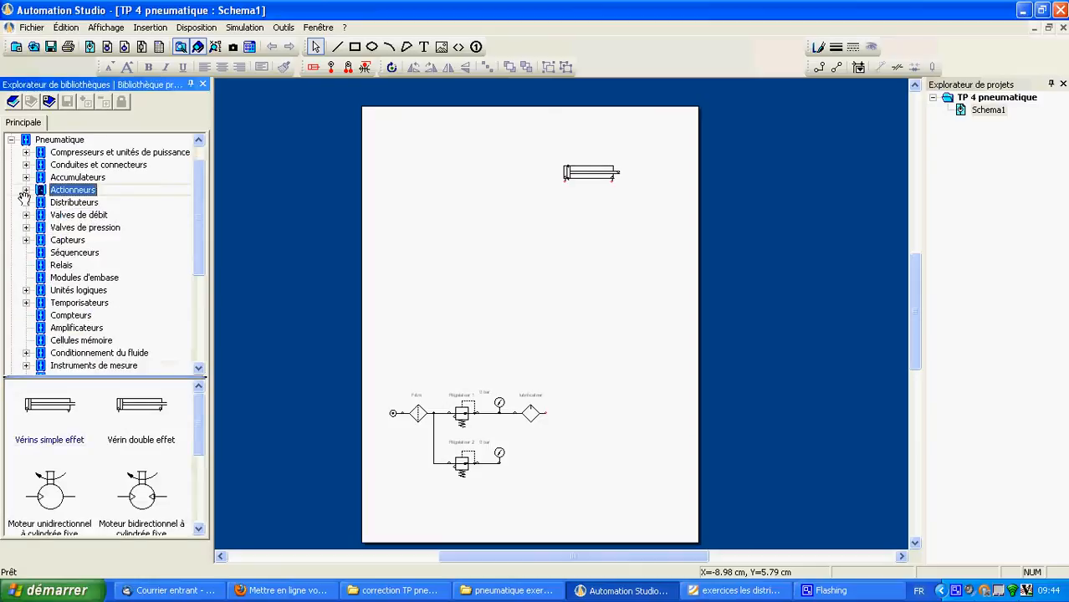
left_click(26, 204)
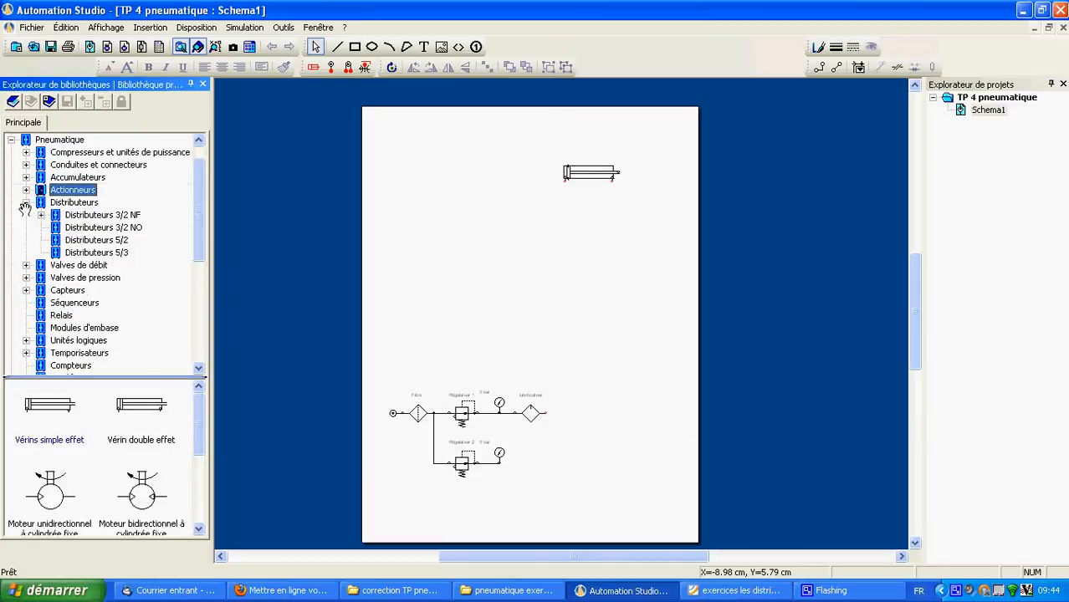
left_click(55, 241)
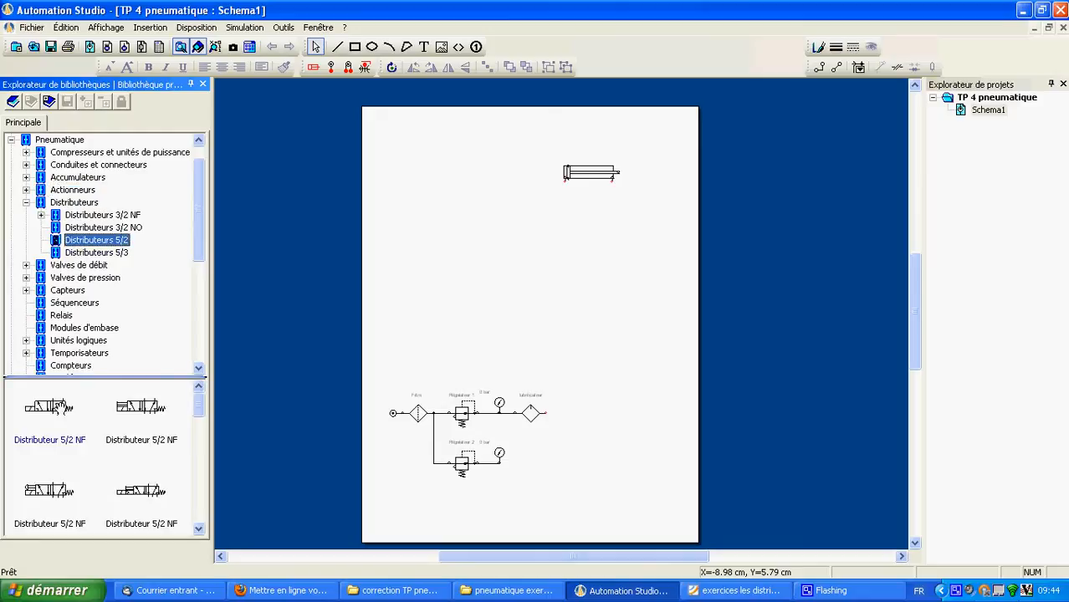
left_click_drag(48, 407, 581, 243)
left_click(583, 289)
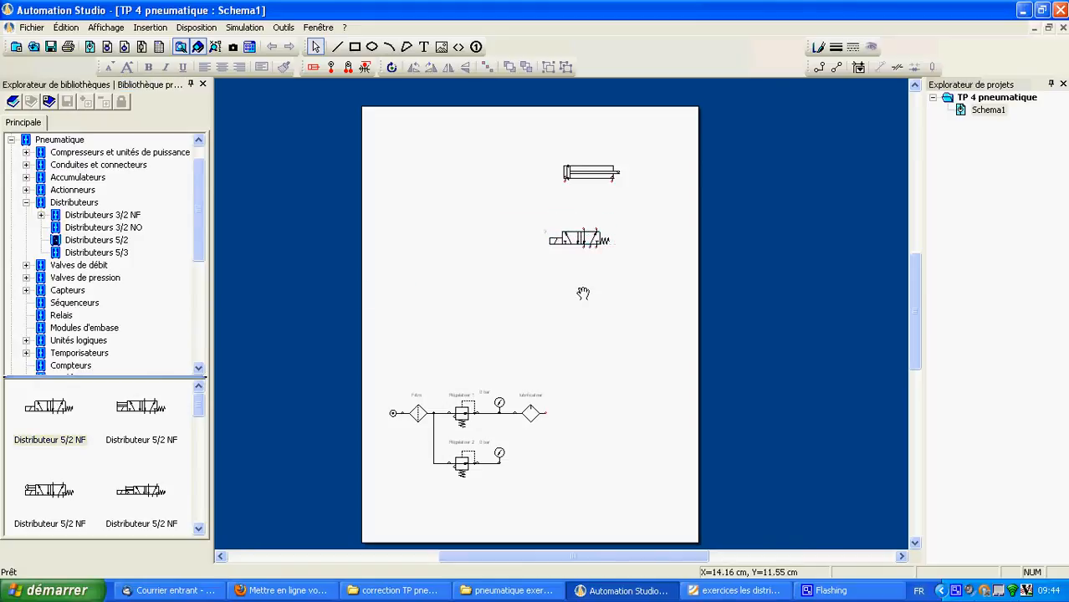
Replace the 5/2 valve's solenoid and return spring with triangle-symbol external pneumatic pilots (Pilote pneumatique externe) on both sides
double_click(582, 241)
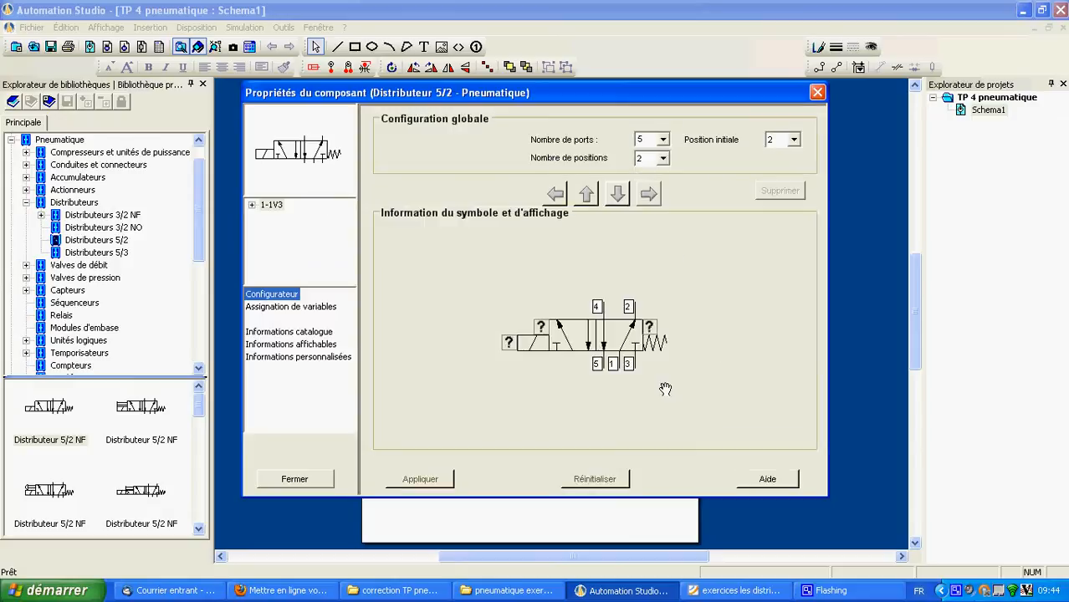
left_click(541, 349)
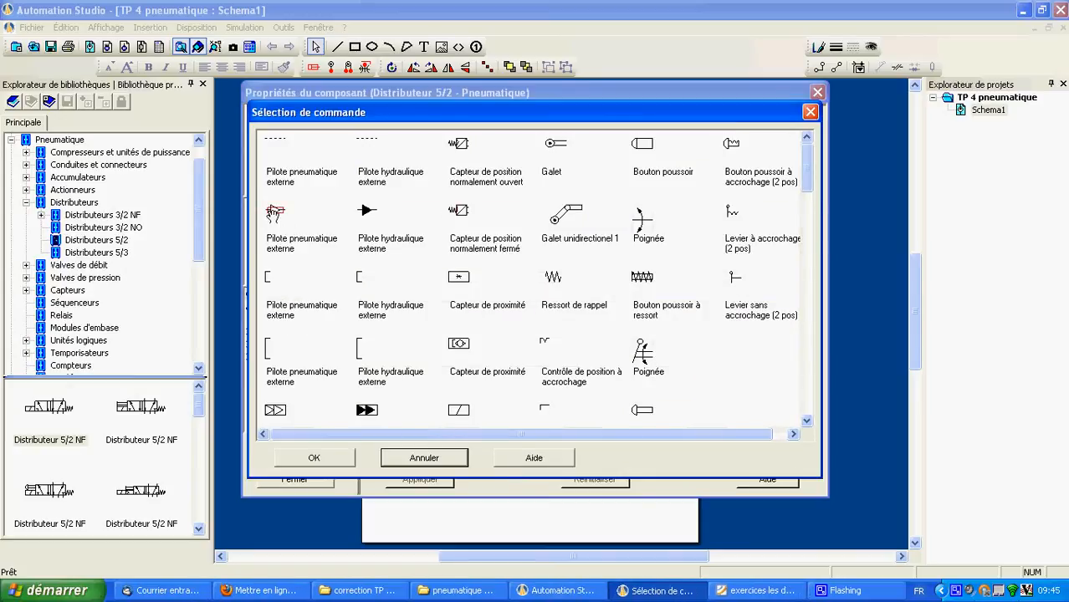
double_click(274, 212)
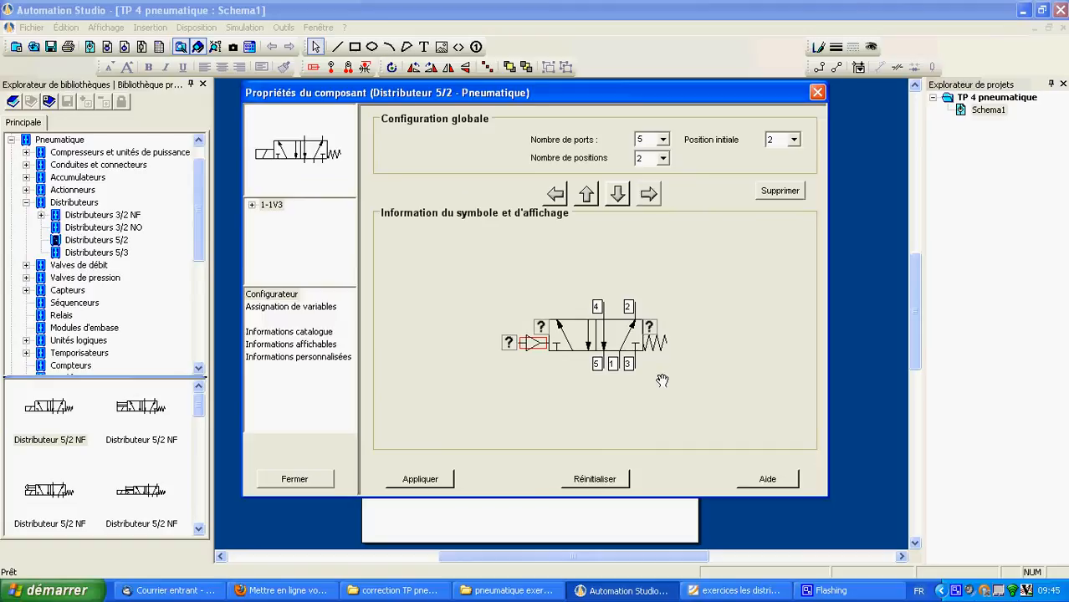
double_click(661, 381)
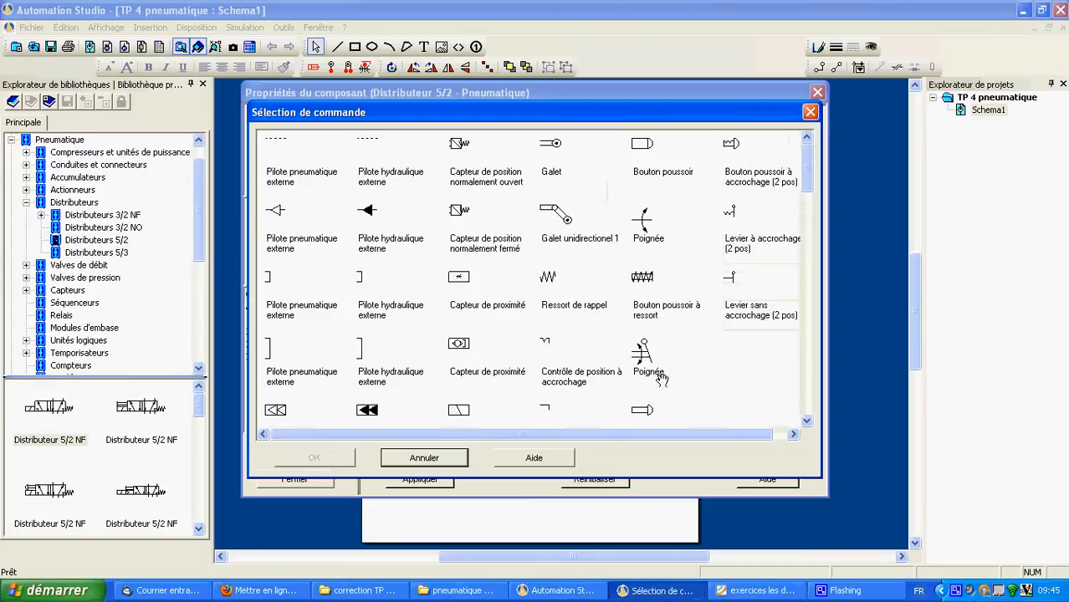
double_click(276, 211)
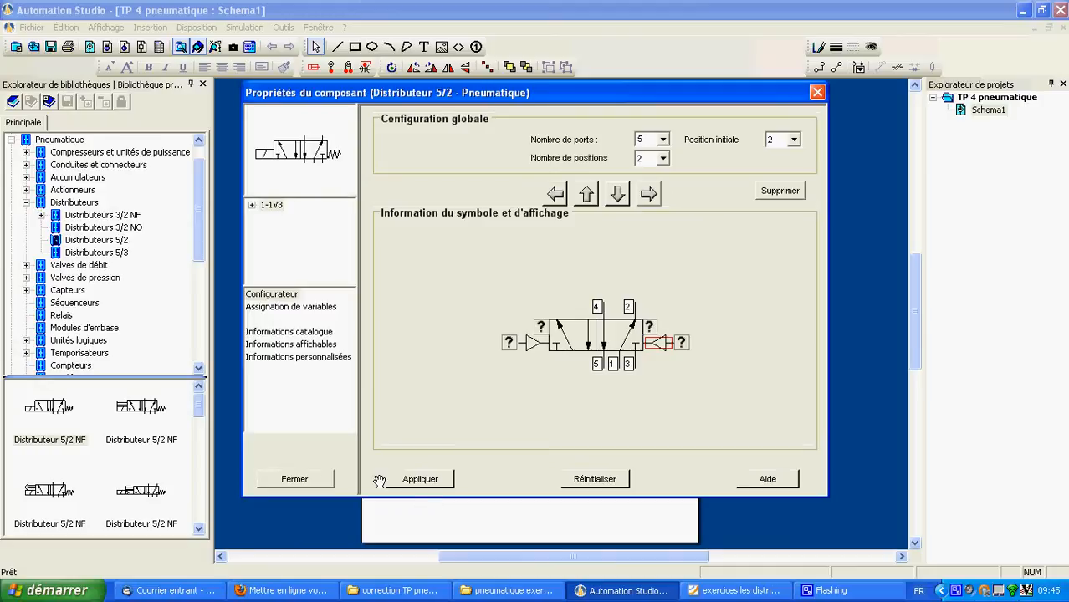
left_click(325, 478)
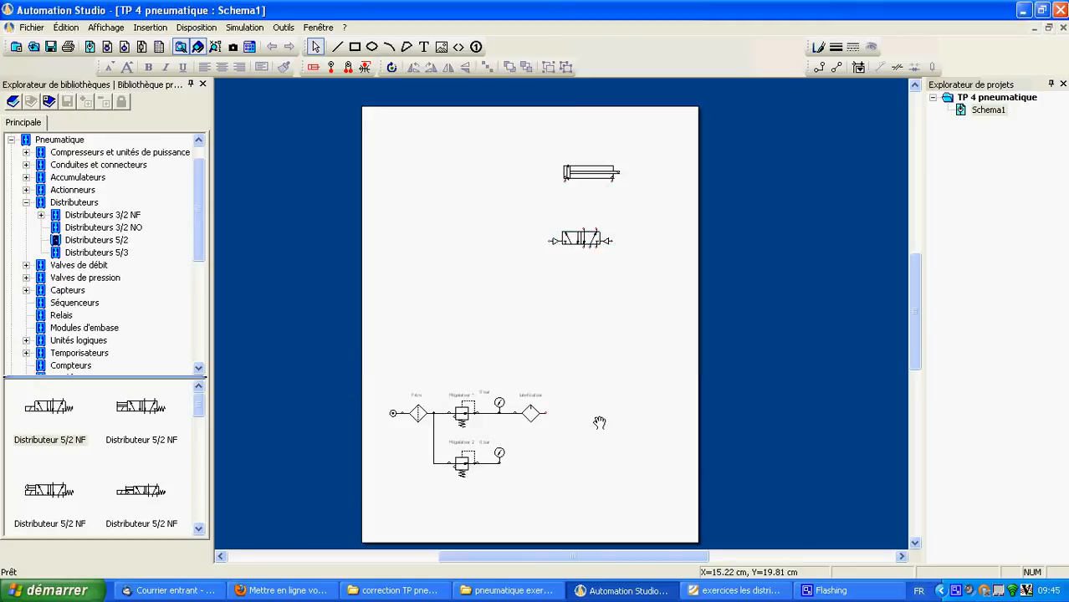
Place two solenoid-operated, spring-return 3/2 valves (Distributeur 3/2 NF) below the 5/2 valve, one to its left and one to its right
scroll(598, 373, "up", 4)
scroll(599, 384, "up", 3)
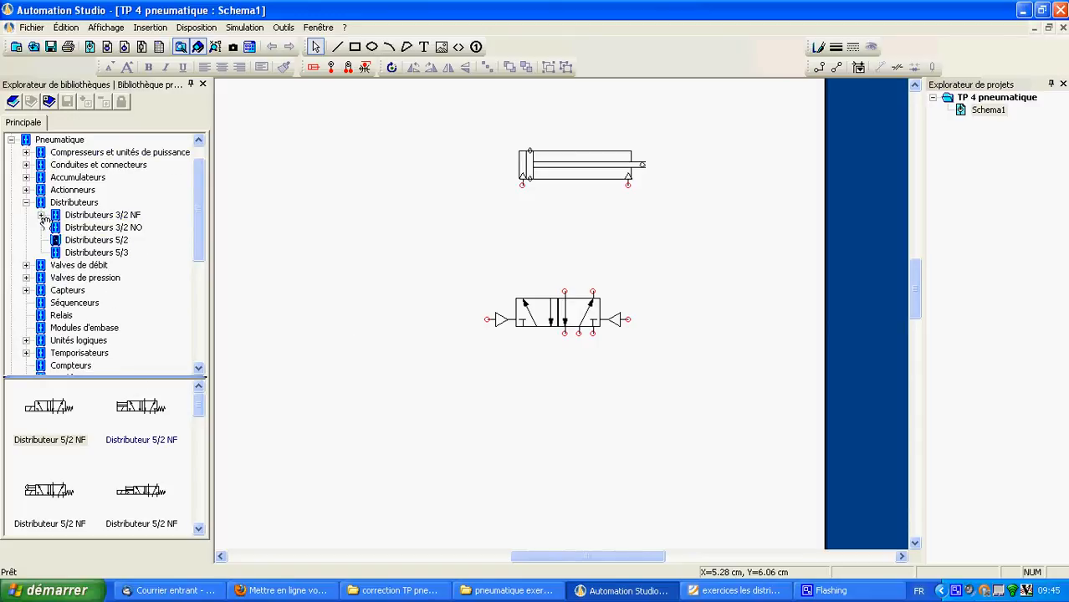
left_click(81, 219)
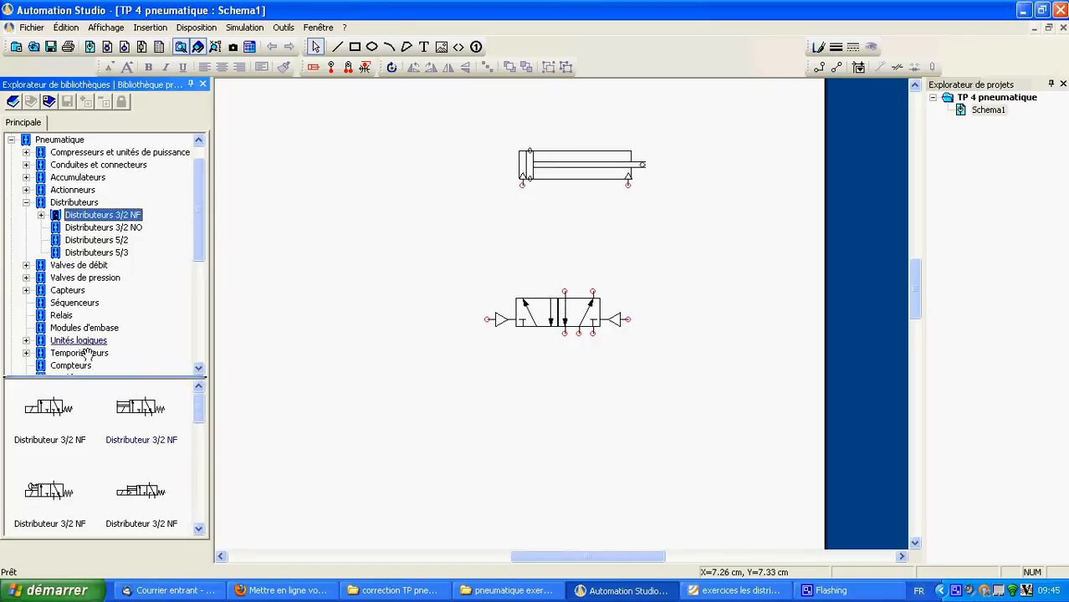
left_click_drag(48, 408, 431, 401)
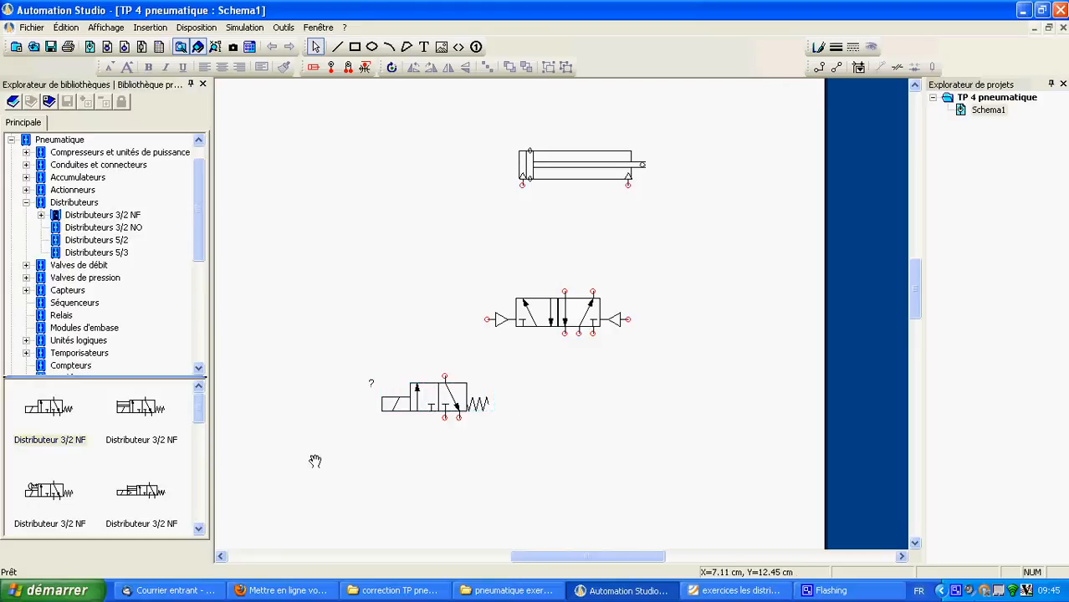
left_click_drag(52, 410, 711, 410)
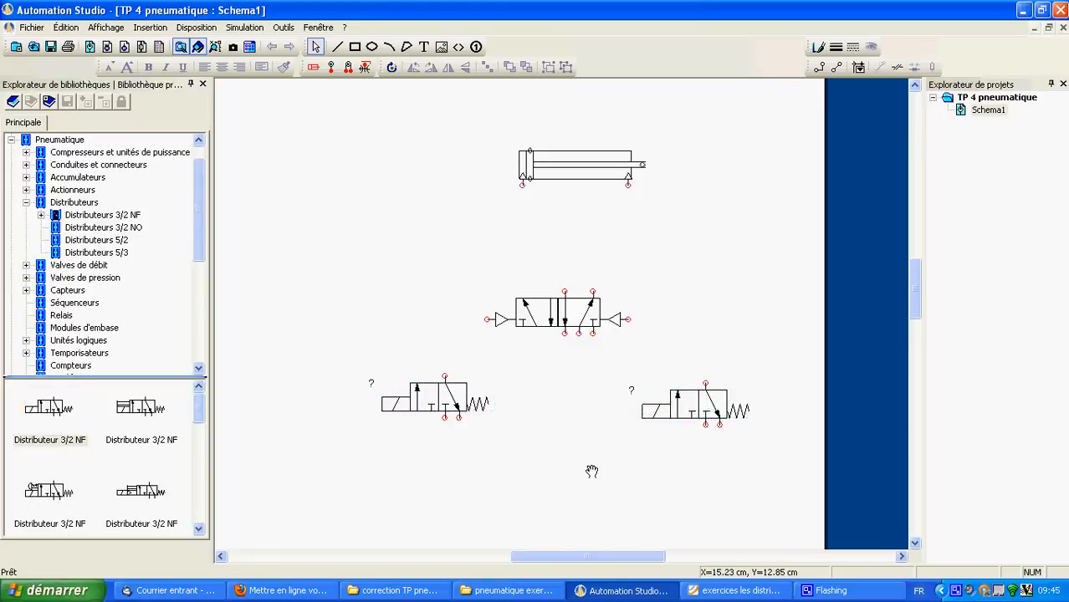
Check the valve controls in the TP n°5 exercise PDF and replace the left 3/2 valve's solenoid with a mushroom-head push button (Bouton poussoir)
scroll(497, 429, "down", 2)
scroll(497, 430, "down", 1)
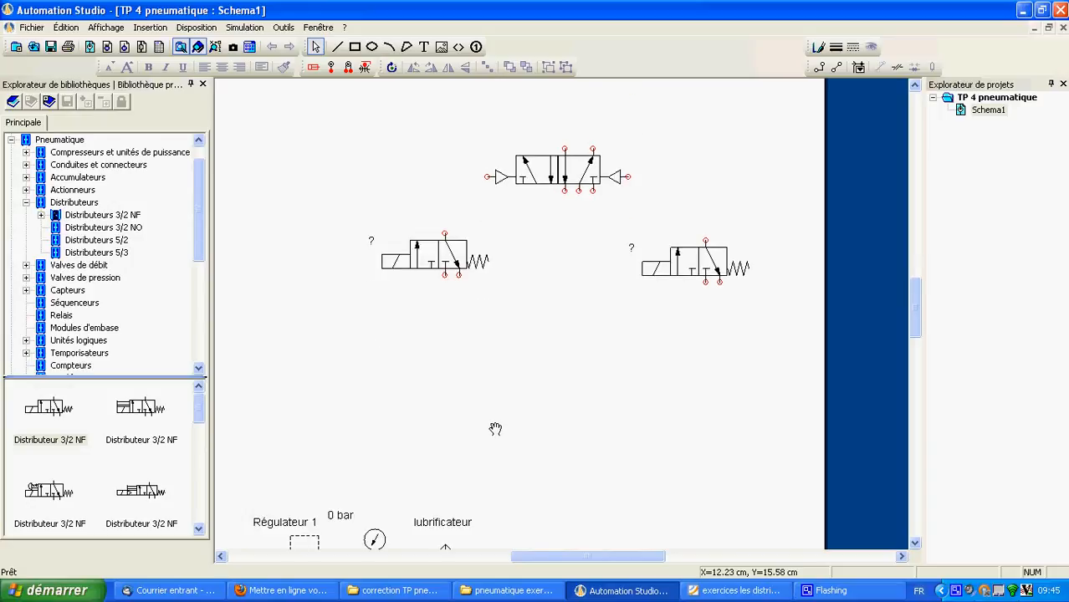
left_click(417, 263)
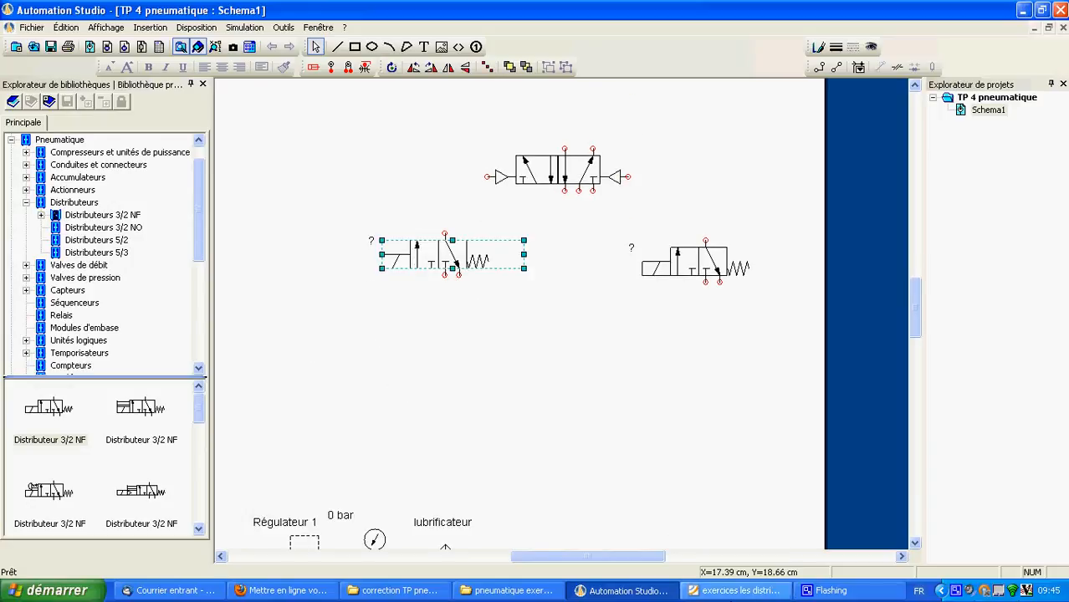
left_click(736, 591)
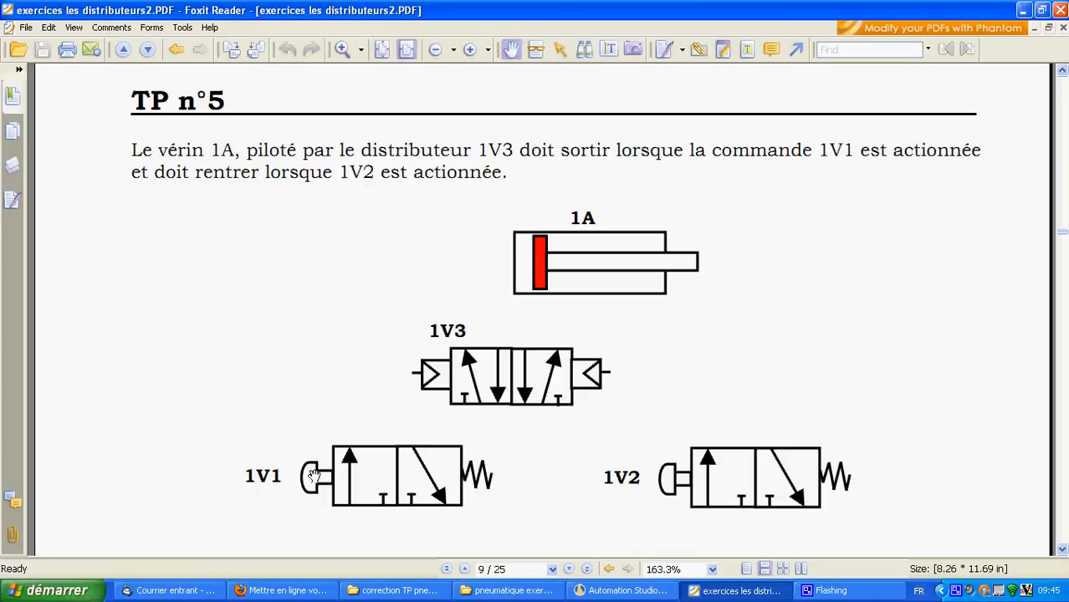
left_click(626, 592)
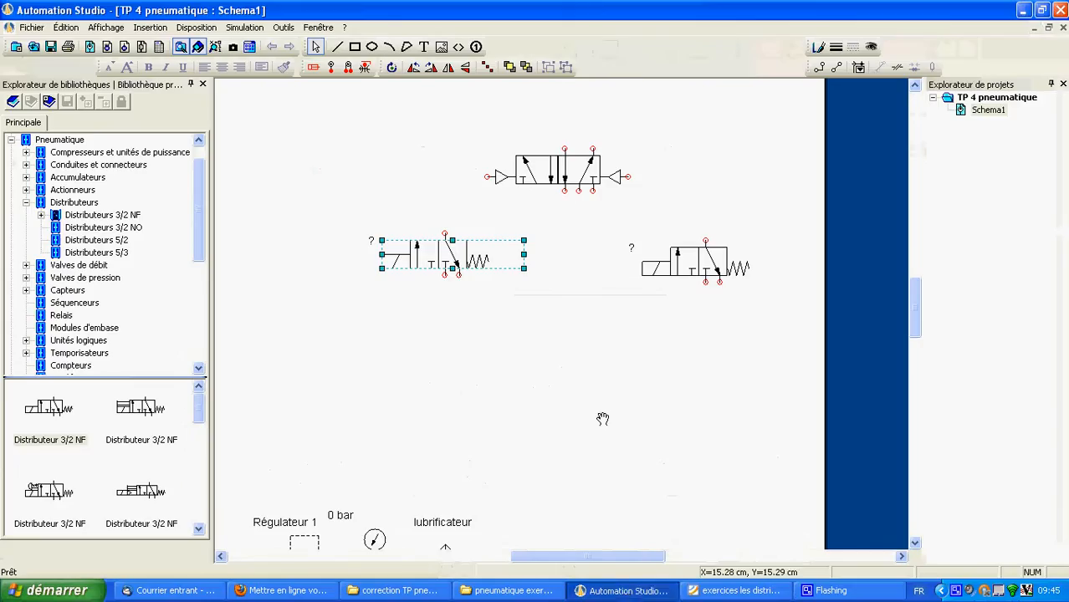
double_click(449, 258)
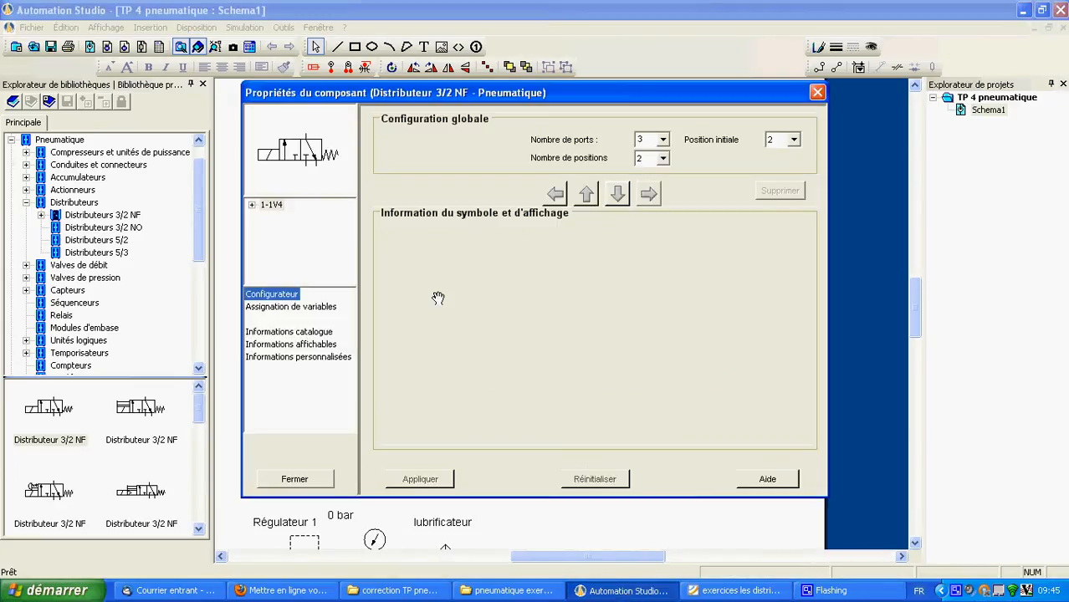
left_click(534, 342)
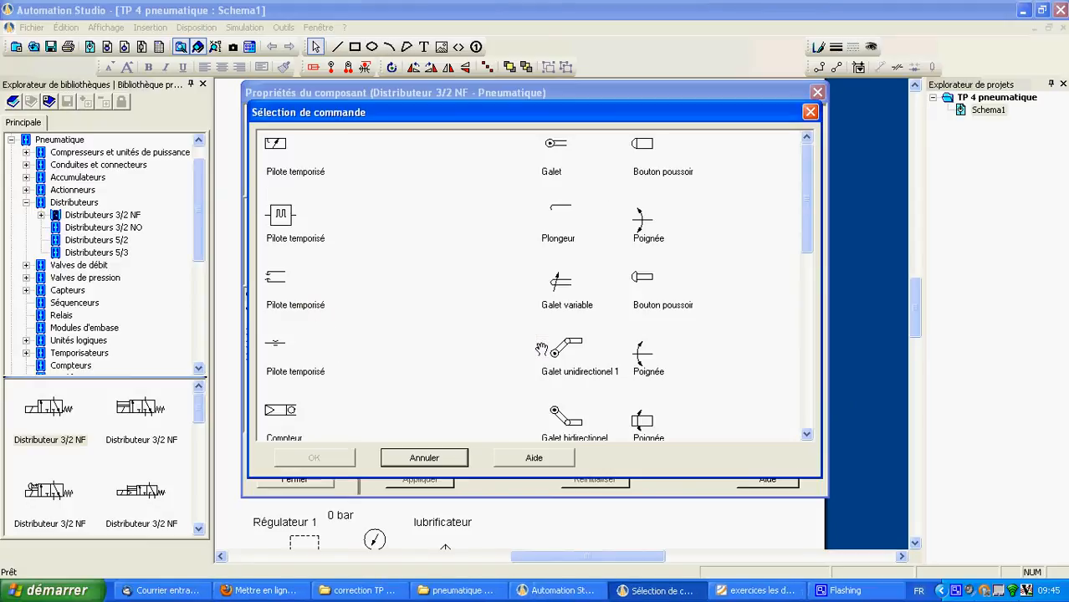
left_click(810, 111)
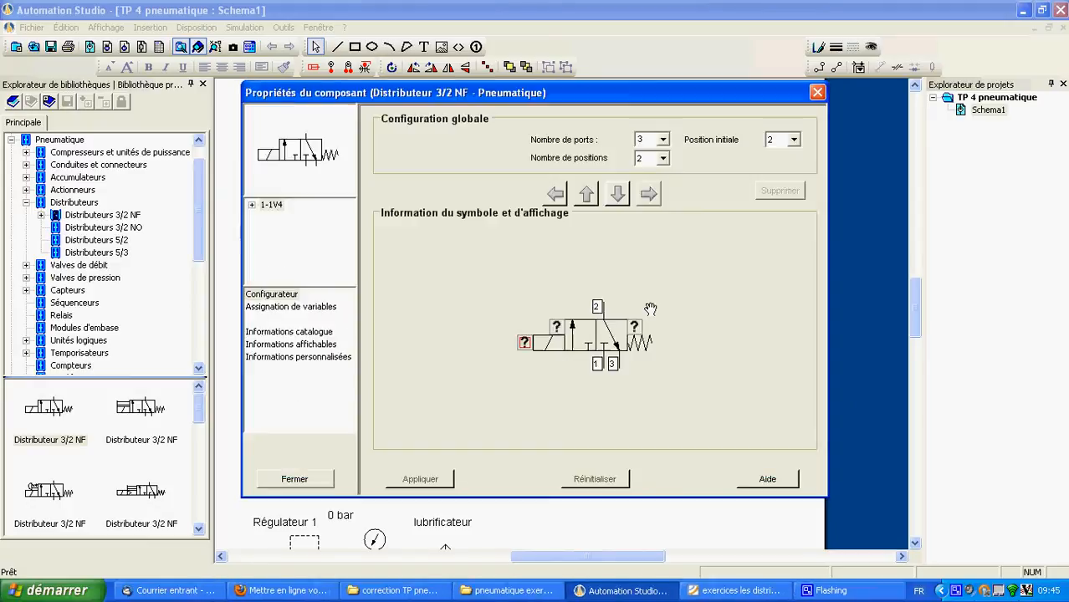
left_click(551, 346)
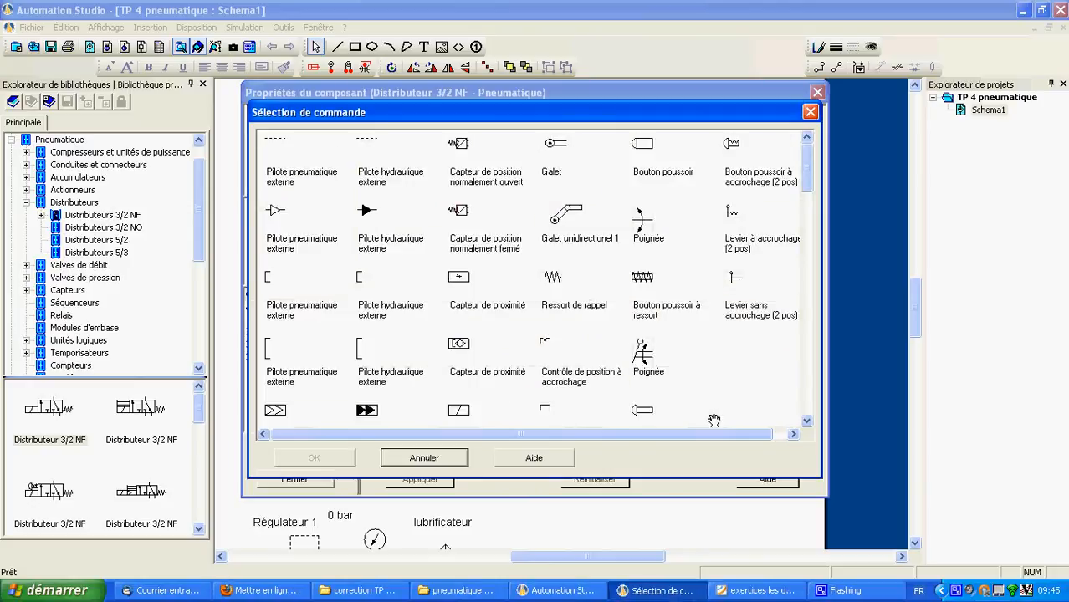
double_click(641, 412)
left_click(424, 482)
left_click(296, 480)
left_click(649, 404)
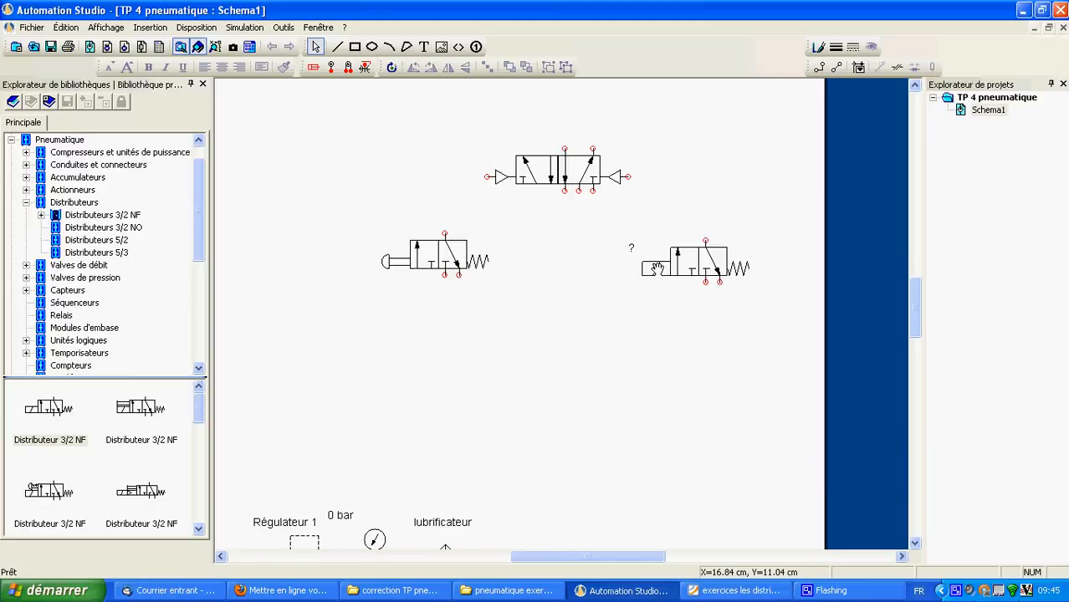
Replace the right 3/2 valve's solenoid with the same mushroom-head push button (Bouton poussoir)
double_click(657, 269)
double_click(549, 346)
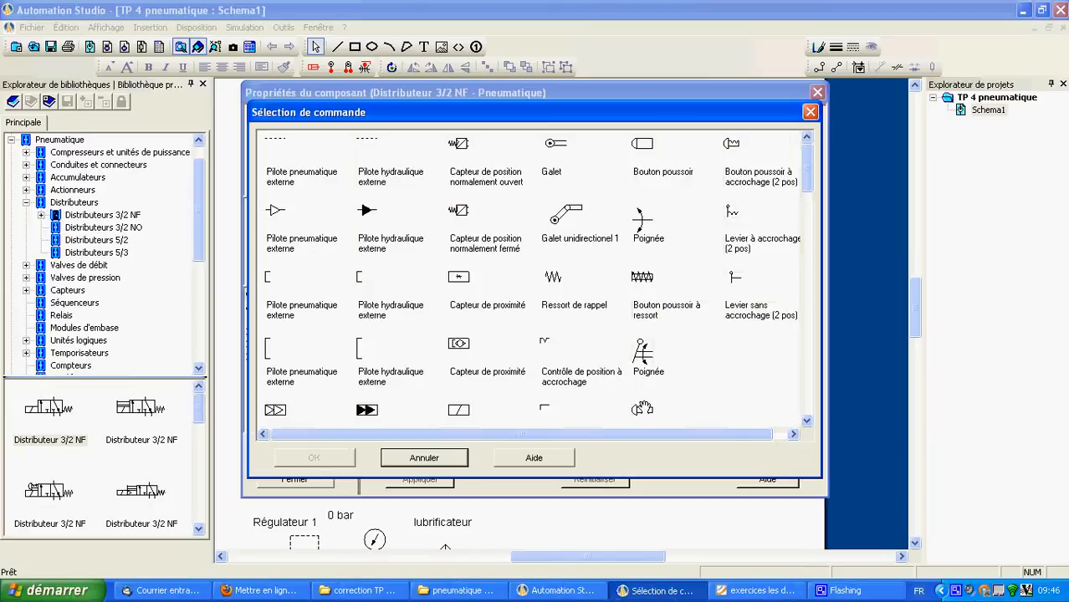
double_click(642, 410)
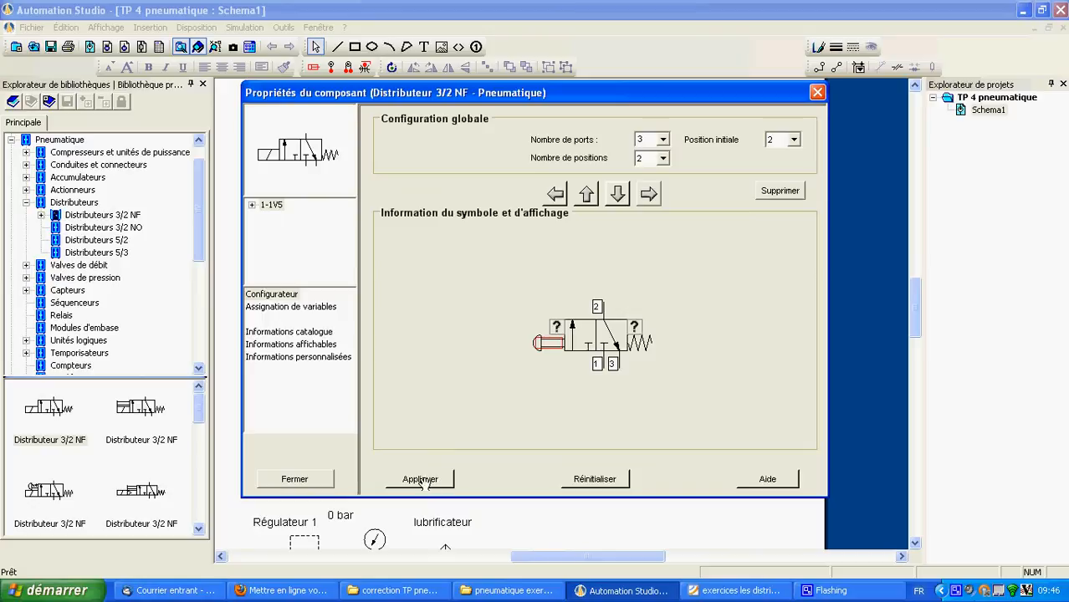
left_click(315, 482)
left_click(461, 426)
Check the component labels in the TP n°5 exercise PDF and display the comment (Commentaire) 1A on the double-acting cylinder
scroll(468, 435, "up", 5)
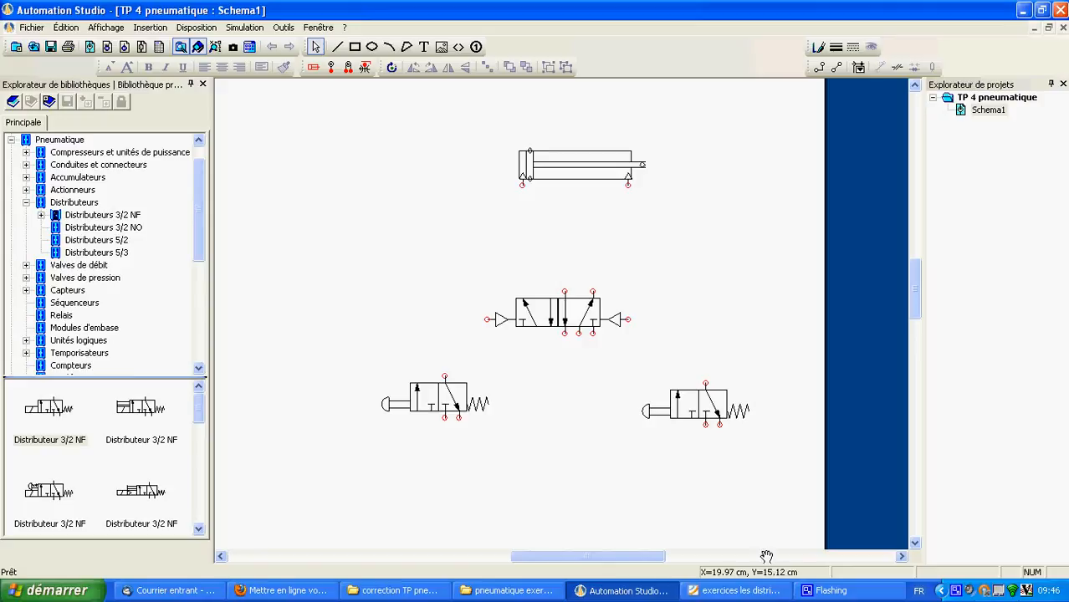
left_click(753, 590)
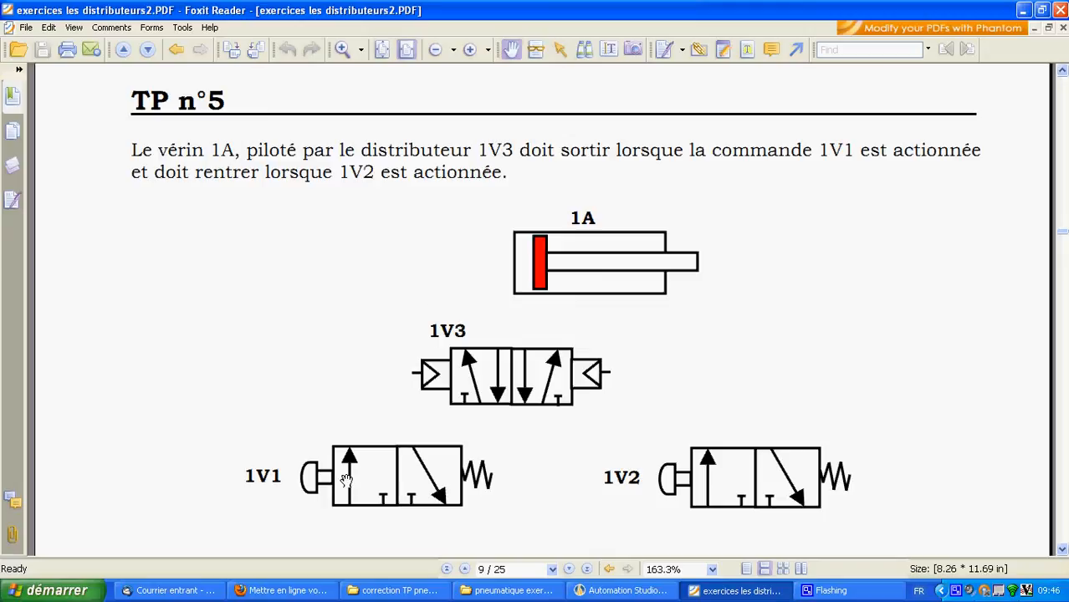
left_click(674, 592)
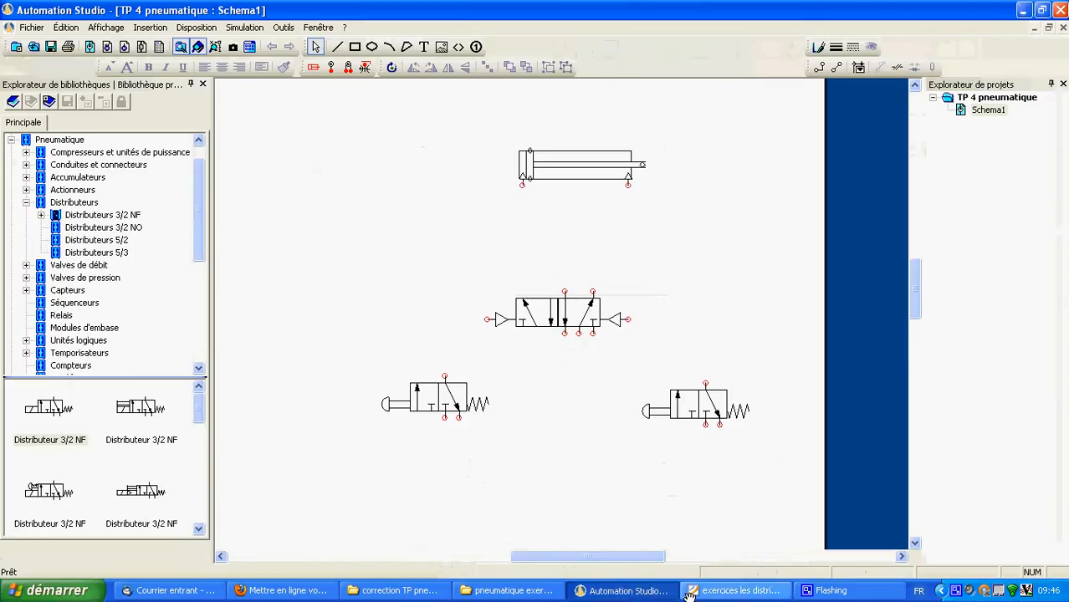
double_click(596, 176)
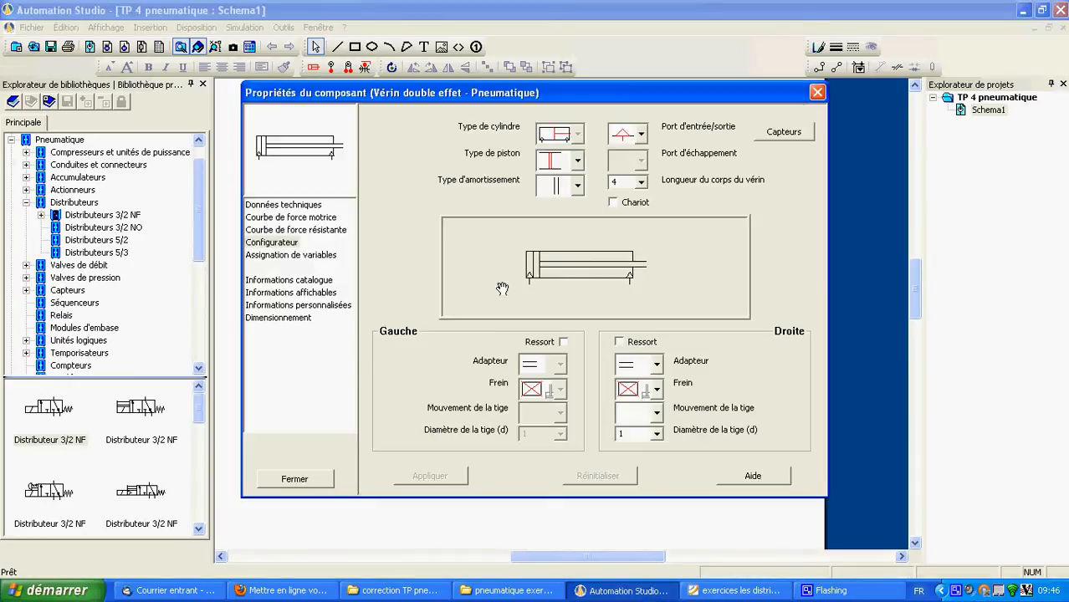
left_click(290, 293)
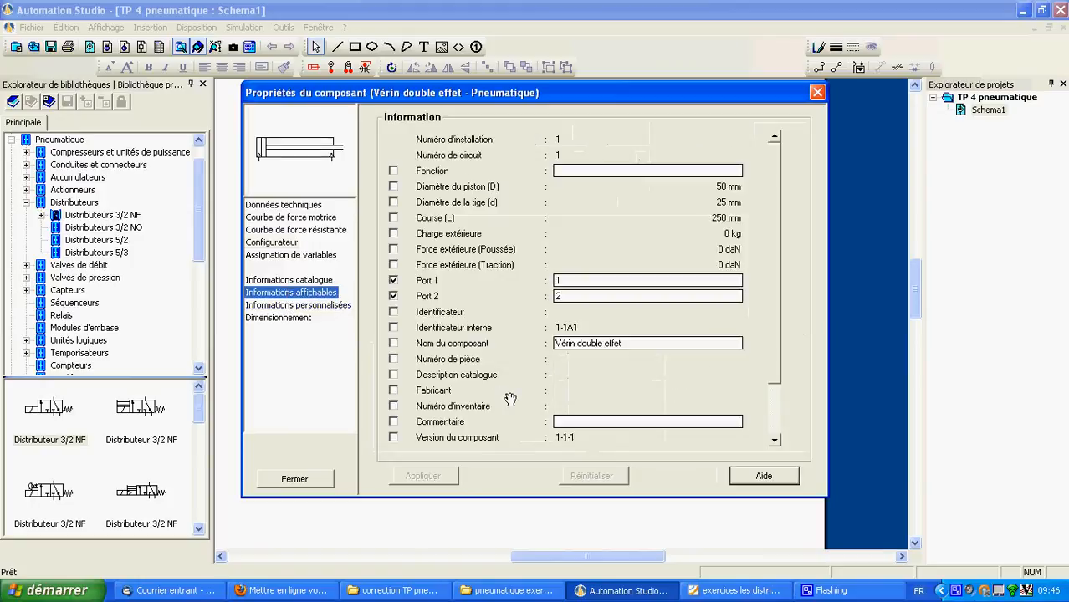
left_click(393, 422)
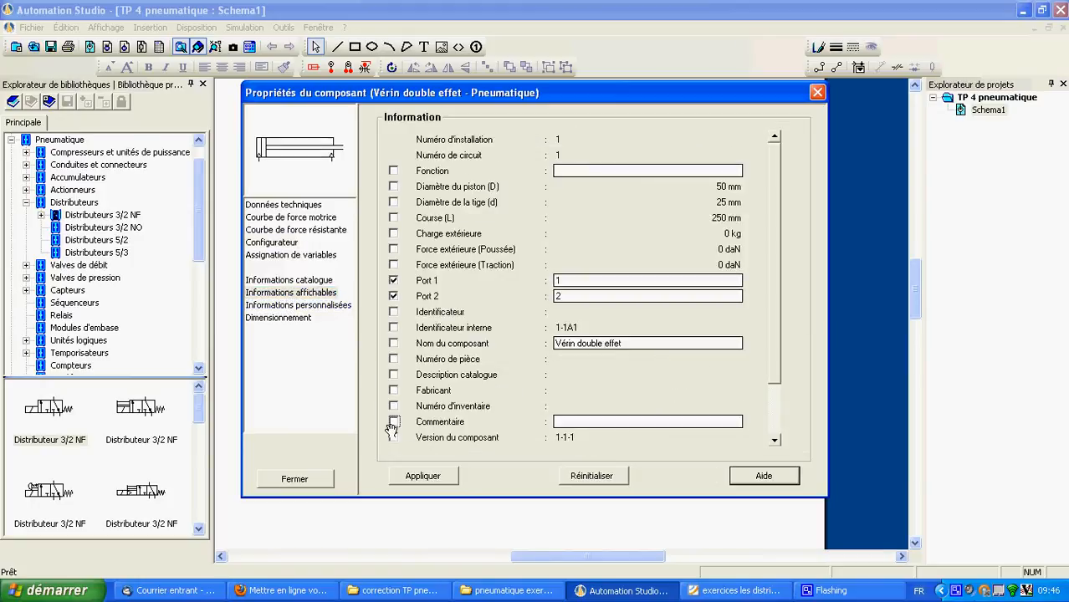
left_click(590, 423)
type("1A")
left_click(425, 477)
left_click(306, 479)
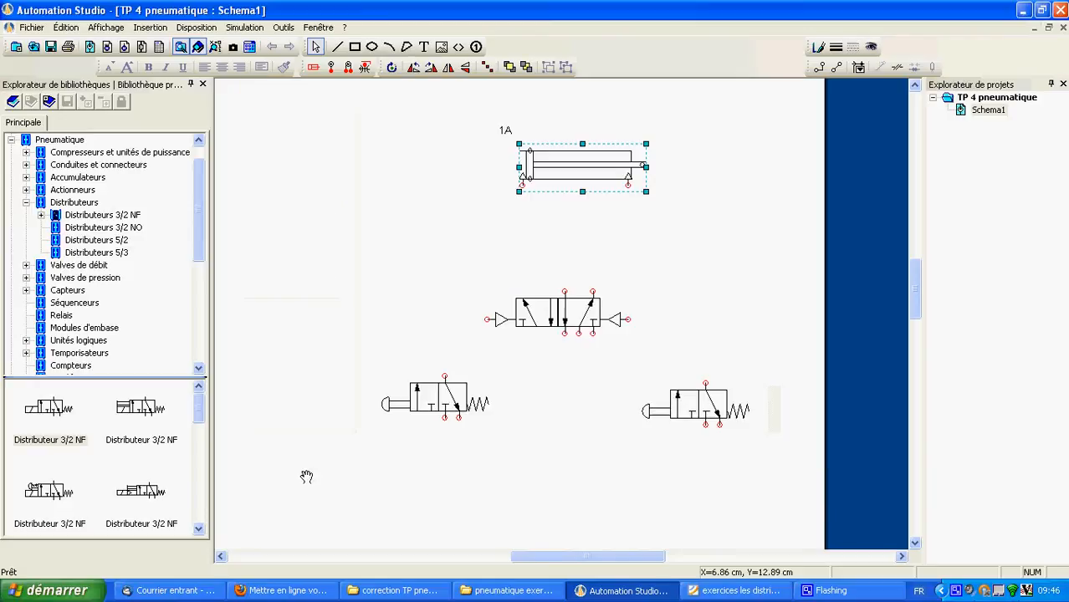
left_click(512, 470)
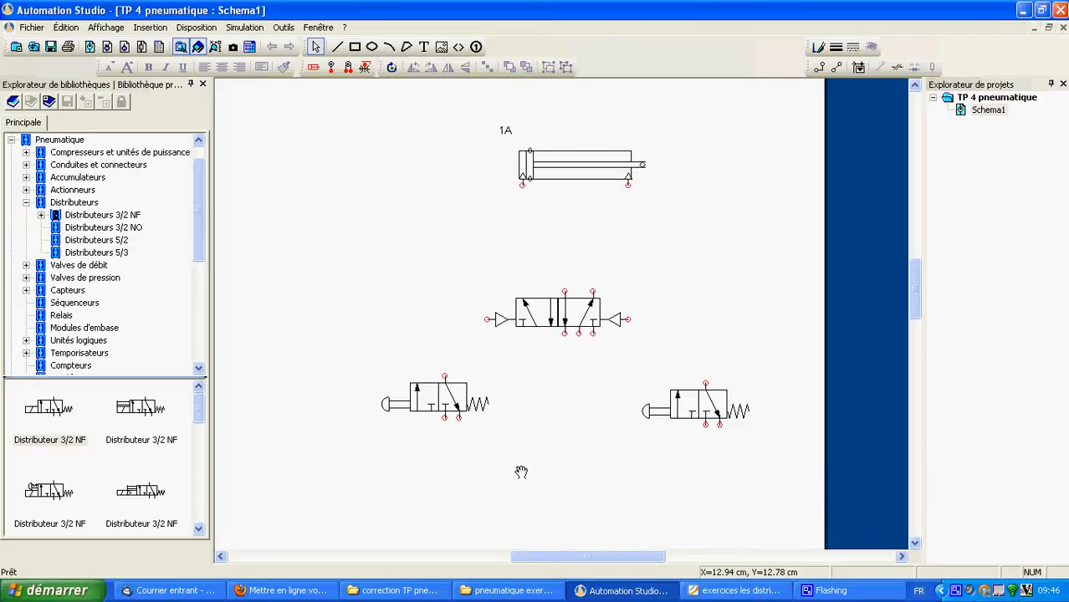
Display the comment (Commentaire) 1V1 on the left push-button 3/2 valve
double_click(444, 403)
left_click(318, 344)
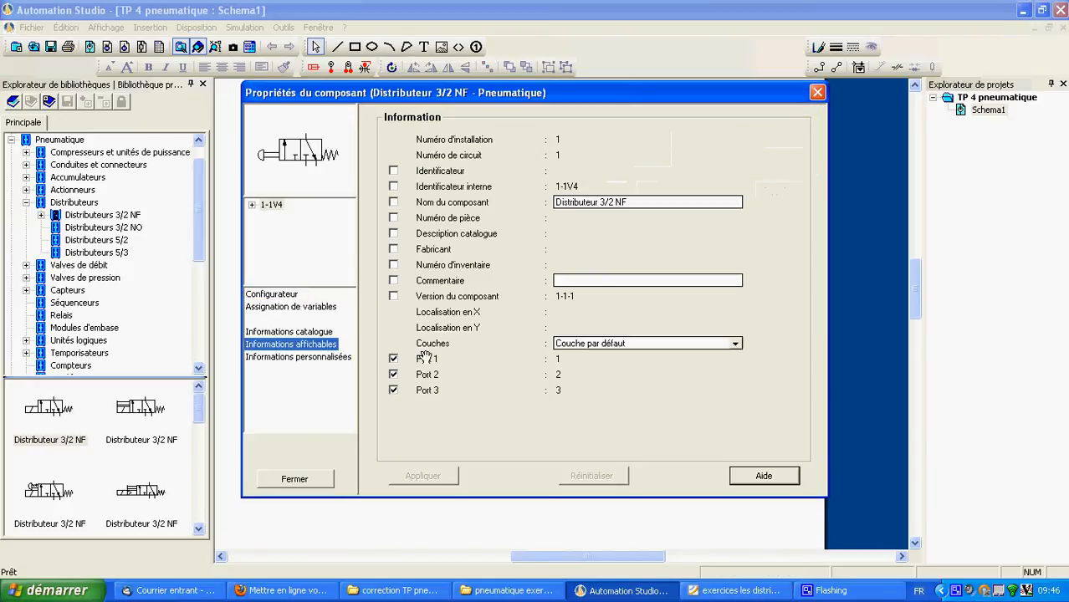
left_click(393, 281)
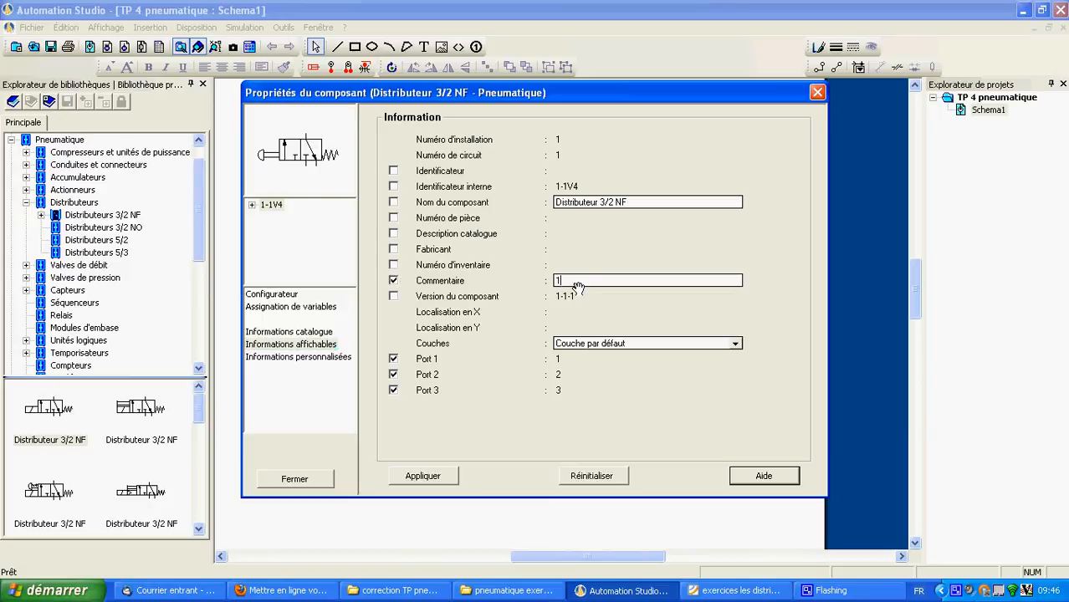
left_click(430, 475)
left_click(301, 479)
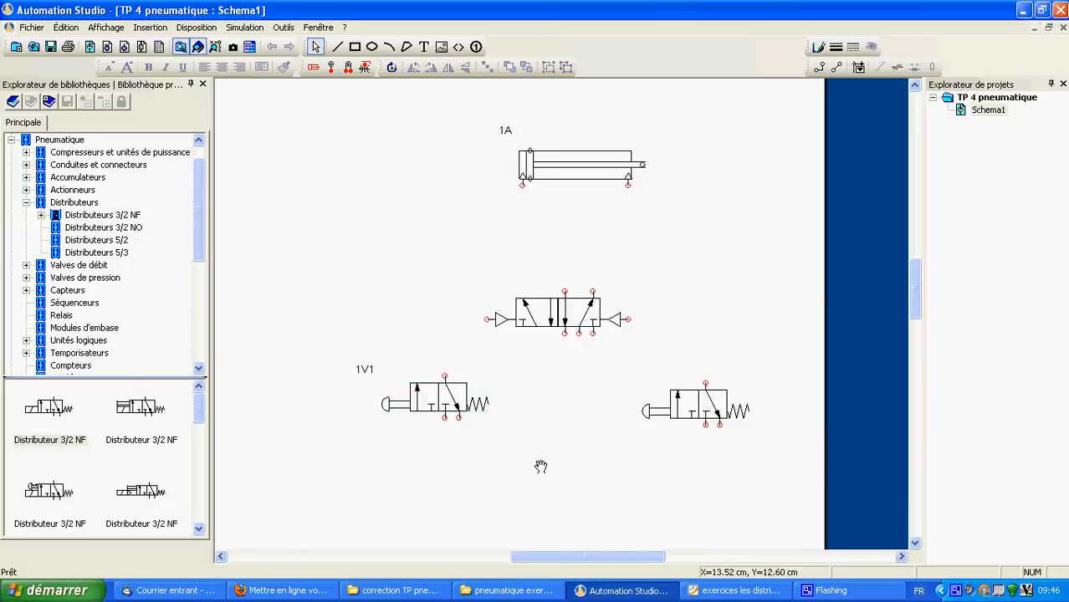
Display the comment (Commentaire) 1V2 on the right push-button 3/2 valve
double_click(681, 410)
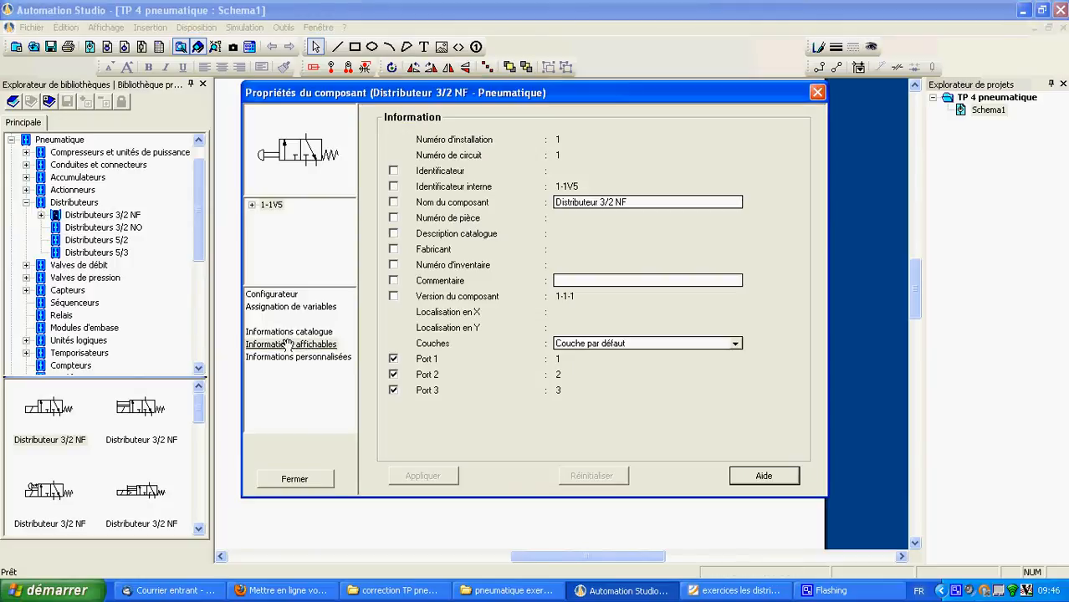
left_click(405, 282)
left_click(571, 282)
type("1V2")
left_click(424, 476)
left_click(297, 481)
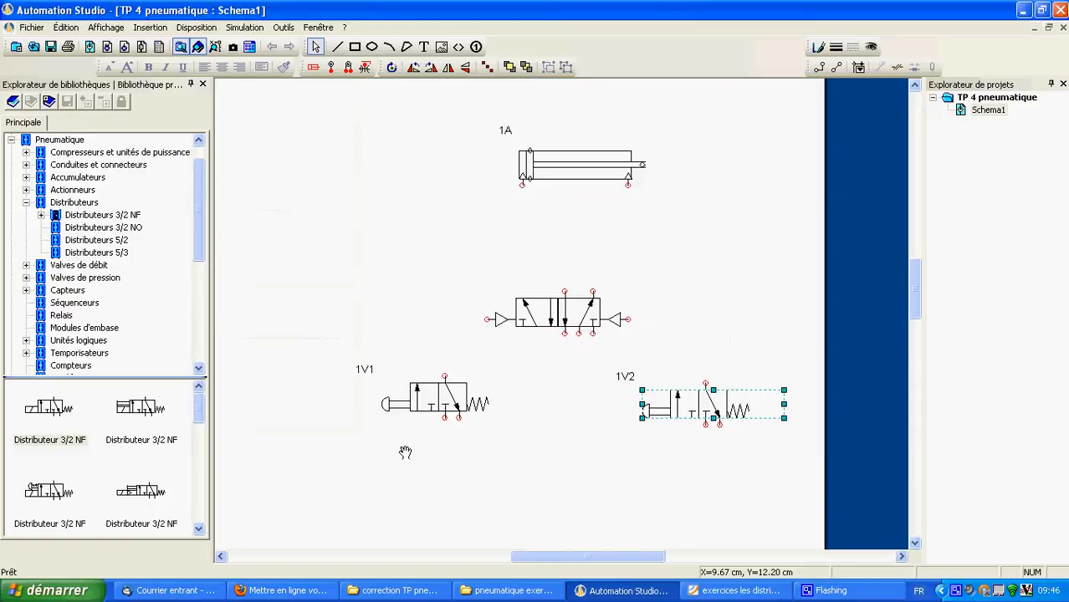
Display the comment (Commentaire) 1V3 on the pilot-operated 5/2 valve
double_click(575, 317)
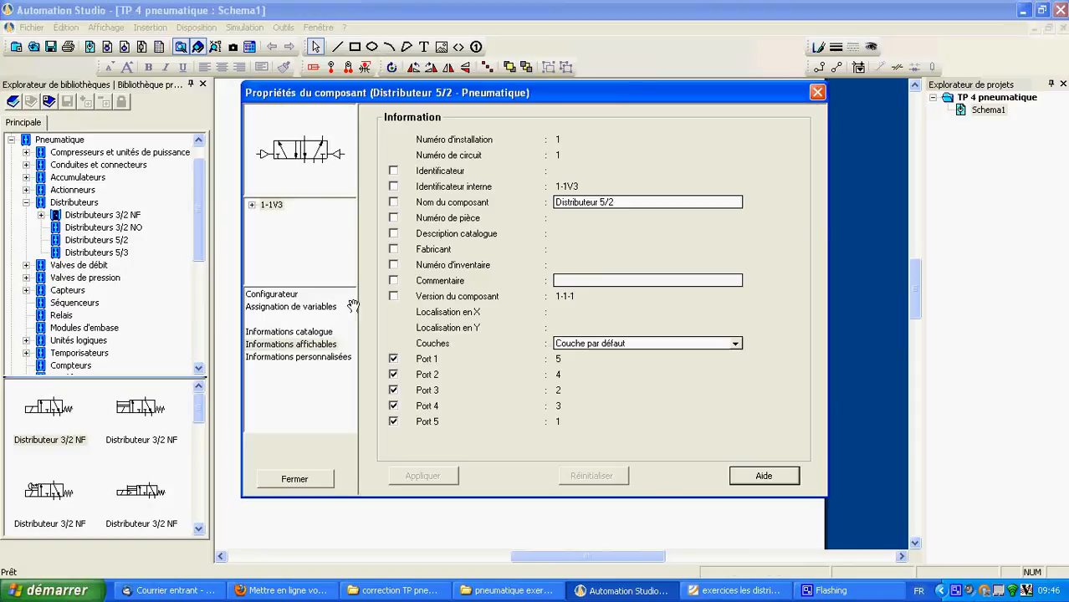
left_click(410, 281)
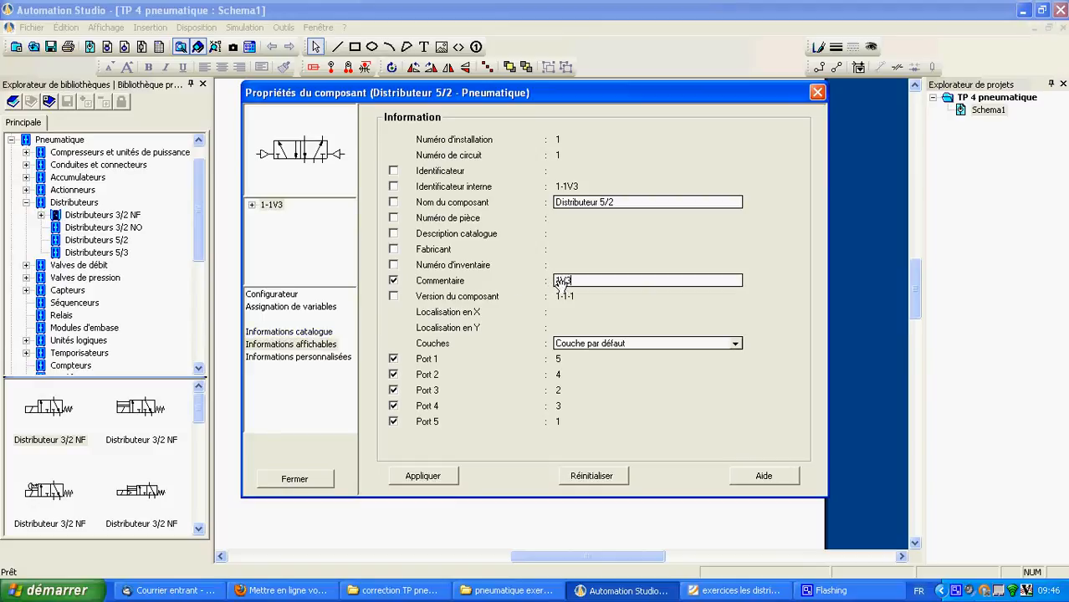
left_click(452, 471)
left_click(311, 480)
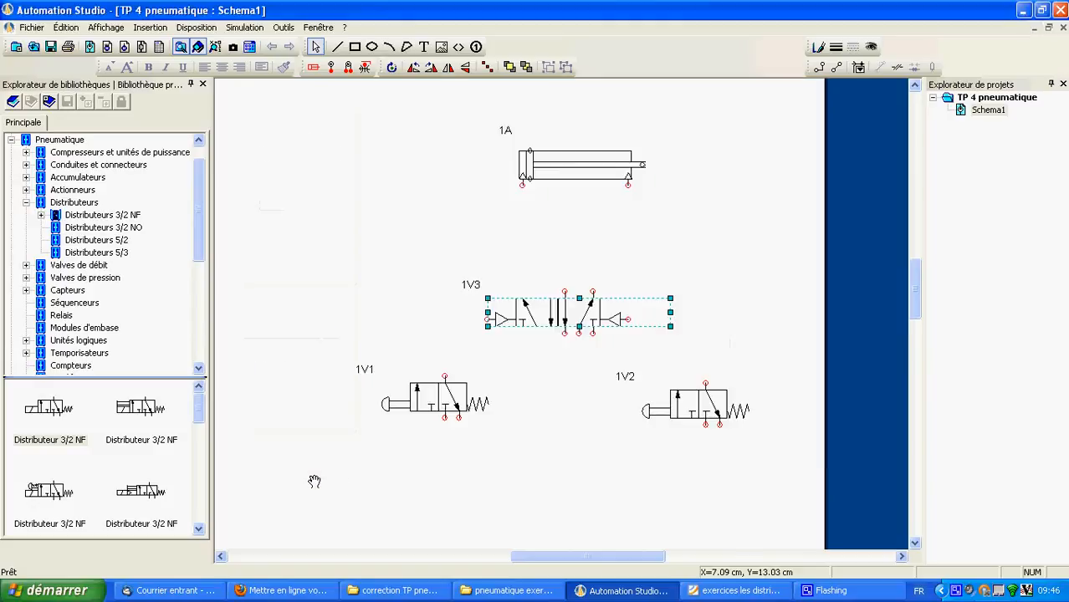
left_click(524, 474)
scroll(538, 464, "down", 4)
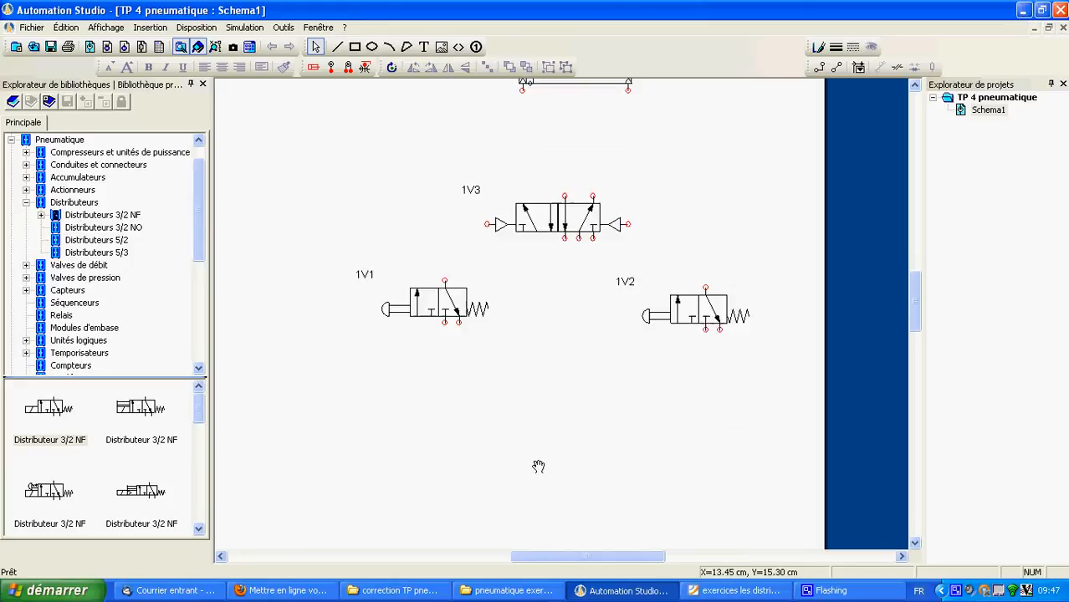
scroll(602, 456, "up", 3)
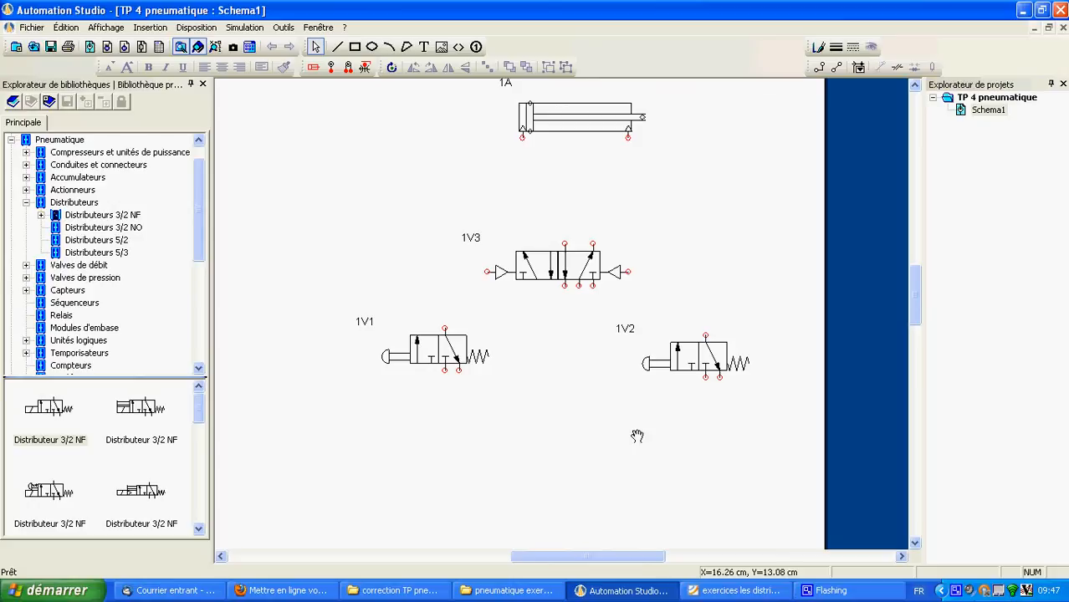